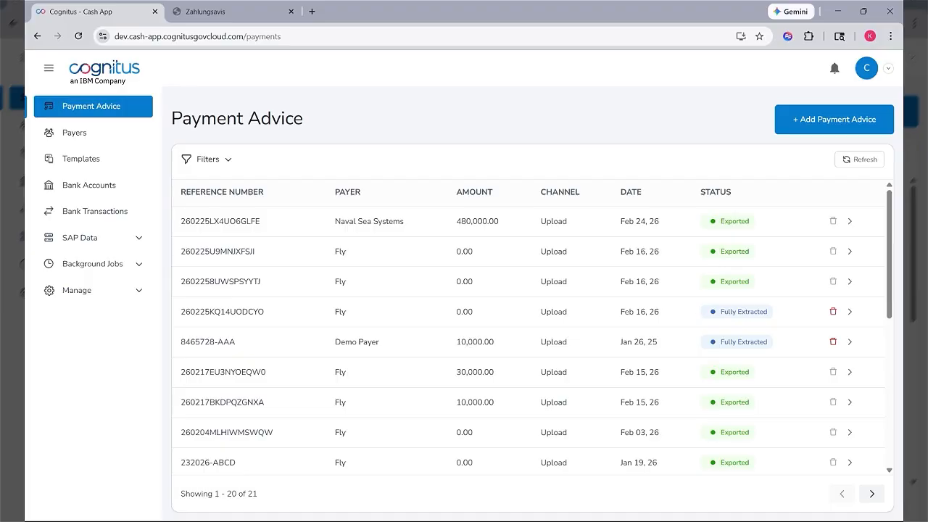
Open the MOCAS template's details and show its template document alongside
{"action": "left_click", "coordinate": [138, 239]}
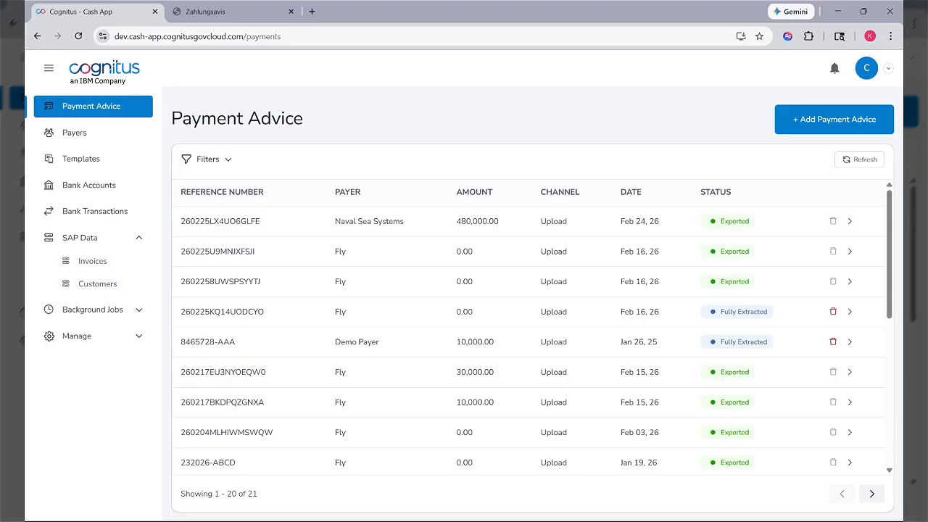
{"action": "left_click", "coordinate": [102, 159]}
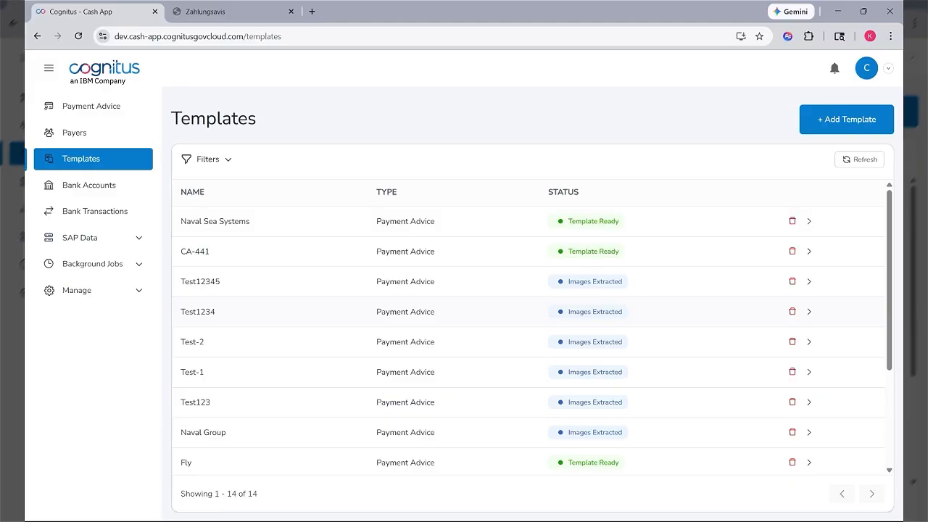
{"action": "scroll", "coordinate": [388, 309], "scroll_direction": "down", "scroll_amount": 3}
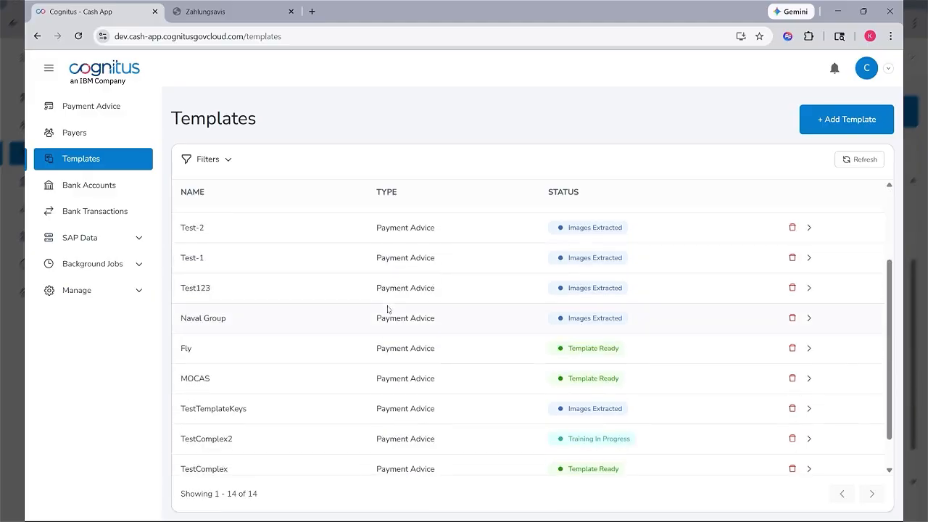
{"action": "left_click", "coordinate": [809, 379]}
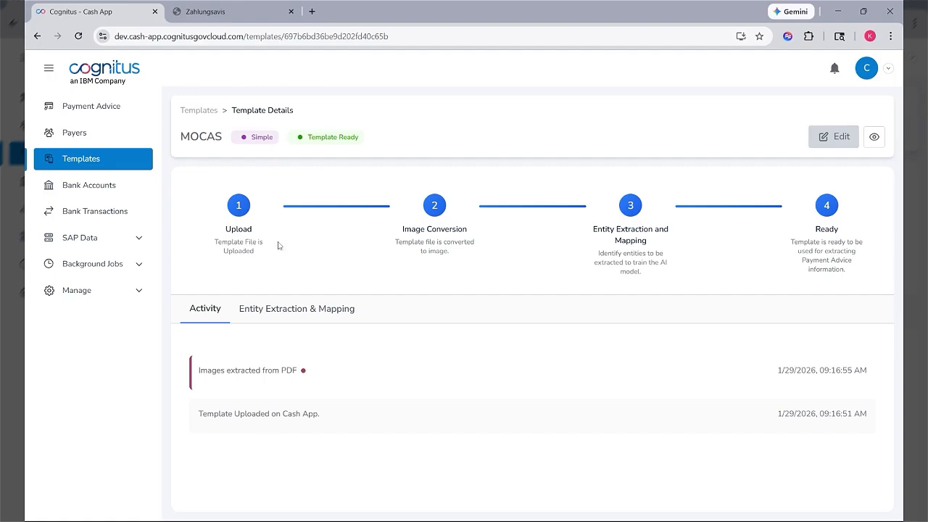
{"action": "left_click", "coordinate": [874, 137]}
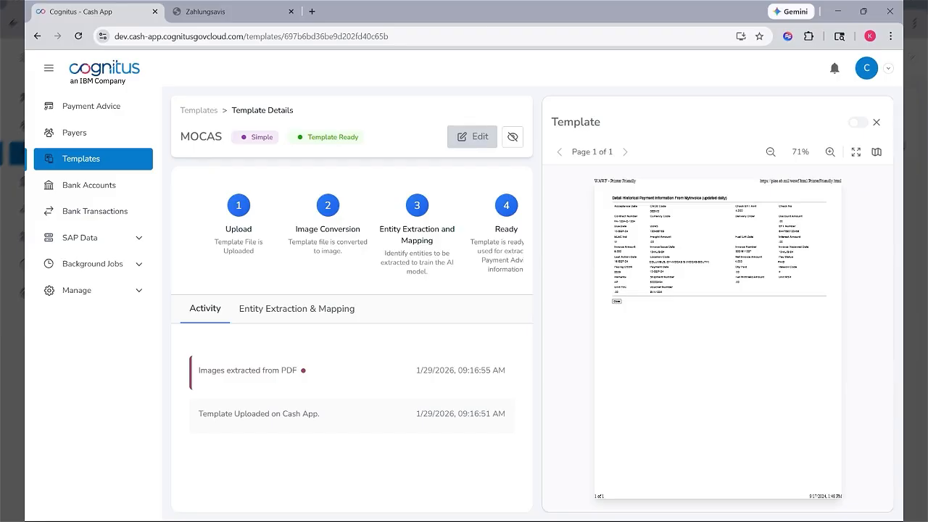
Examine the MOCAS template's extracted header keys and line item keys with their mappings
{"action": "left_click", "coordinate": [326, 312]}
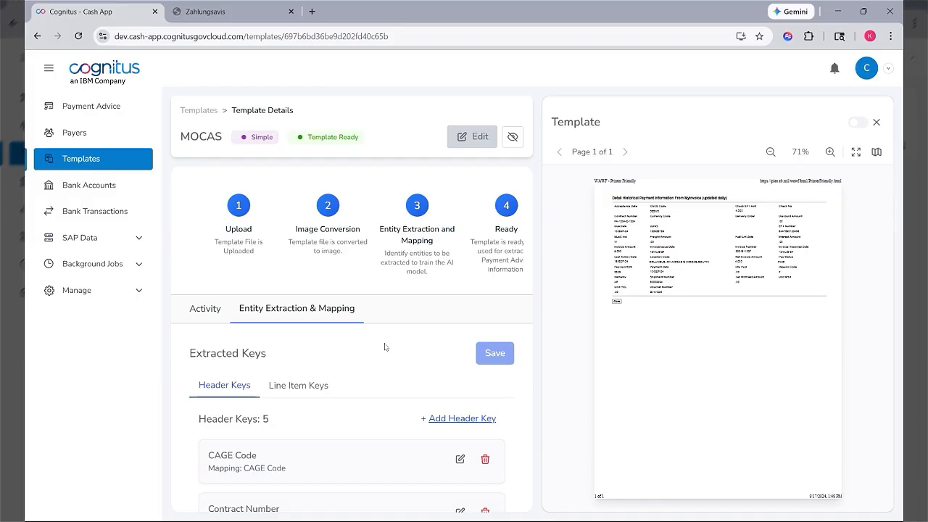
{"action": "scroll", "coordinate": [391, 345], "scroll_direction": "down", "scroll_amount": 1}
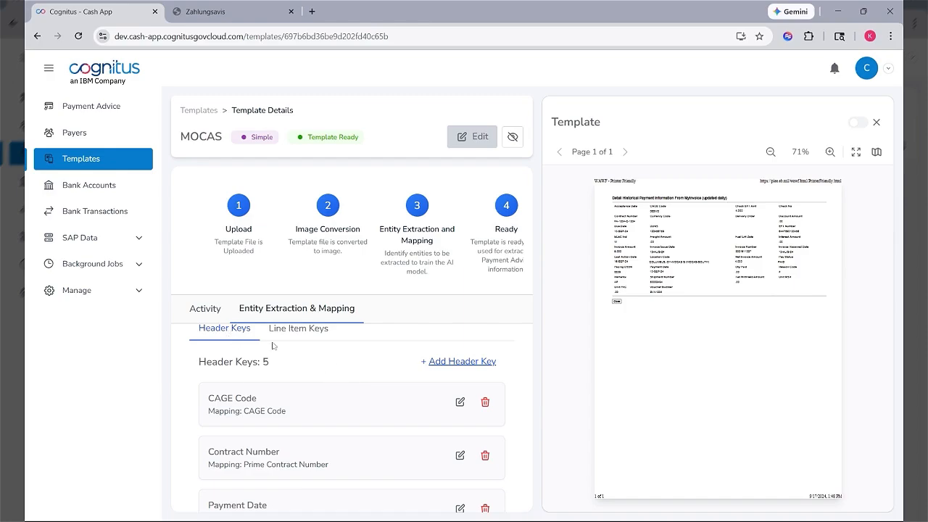
{"action": "scroll", "coordinate": [338, 372], "scroll_direction": "down", "scroll_amount": 1}
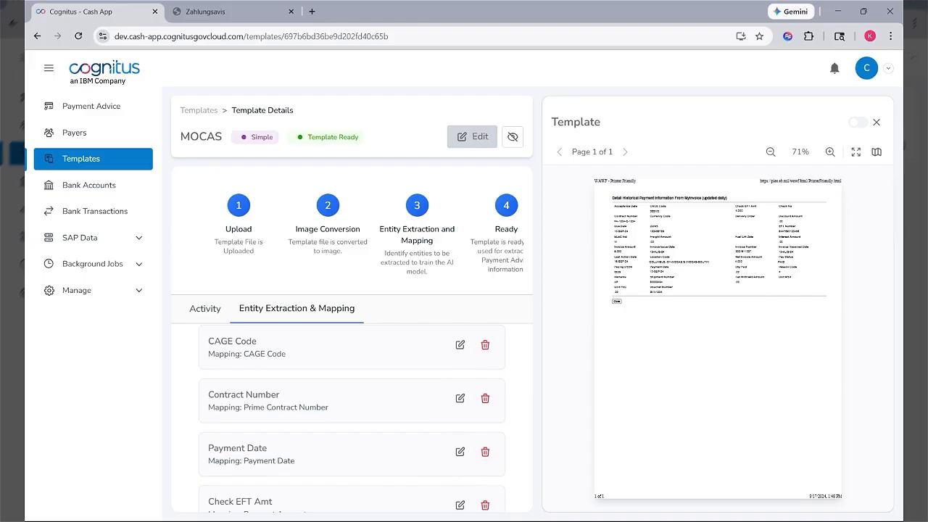
{"action": "scroll", "coordinate": [351, 417], "scroll_direction": "down", "scroll_amount": 2}
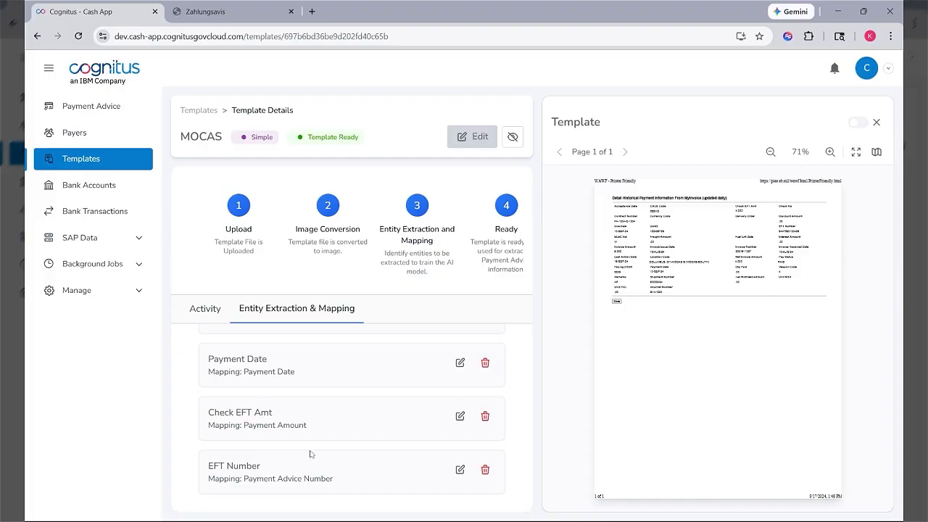
{"action": "scroll", "coordinate": [309, 454], "scroll_direction": "up", "scroll_amount": 5}
{"action": "left_click", "coordinate": [297, 354]}
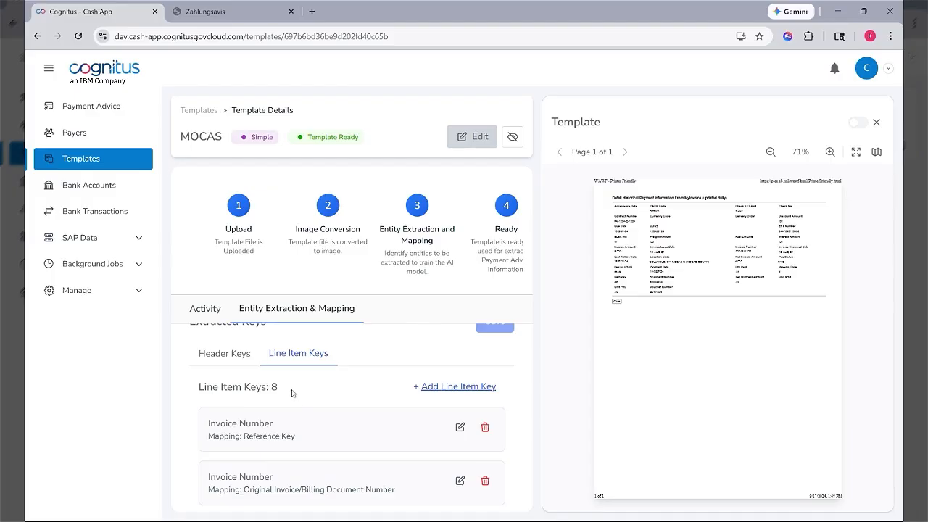
{"action": "scroll", "coordinate": [292, 392], "scroll_direction": "down", "scroll_amount": 5}
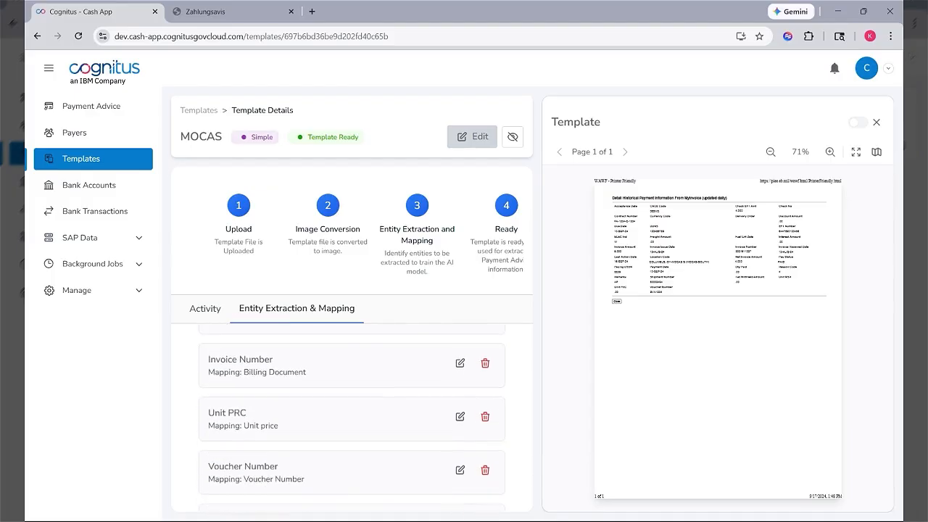
{"action": "scroll", "coordinate": [309, 431], "scroll_direction": "up", "scroll_amount": 5}
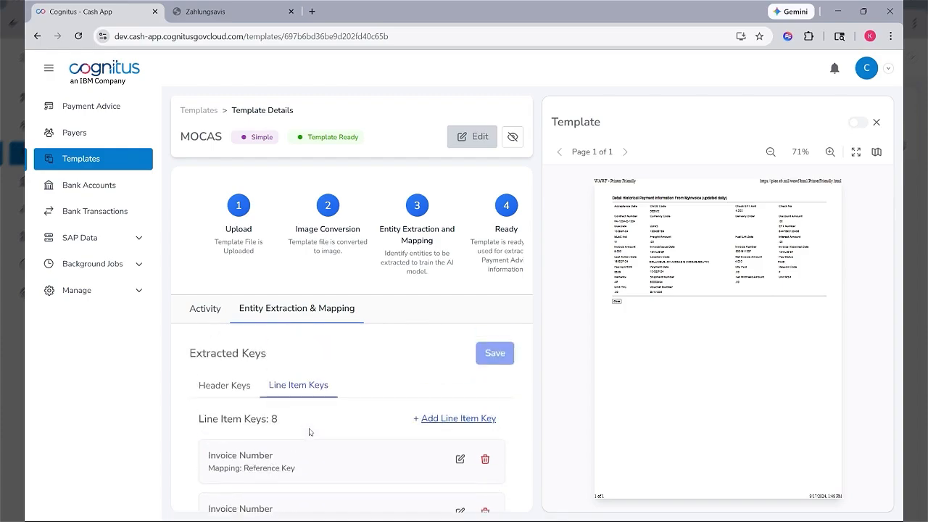
Open Demo Payer in the payers list and view its configured templates
{"action": "left_click", "coordinate": [90, 135]}
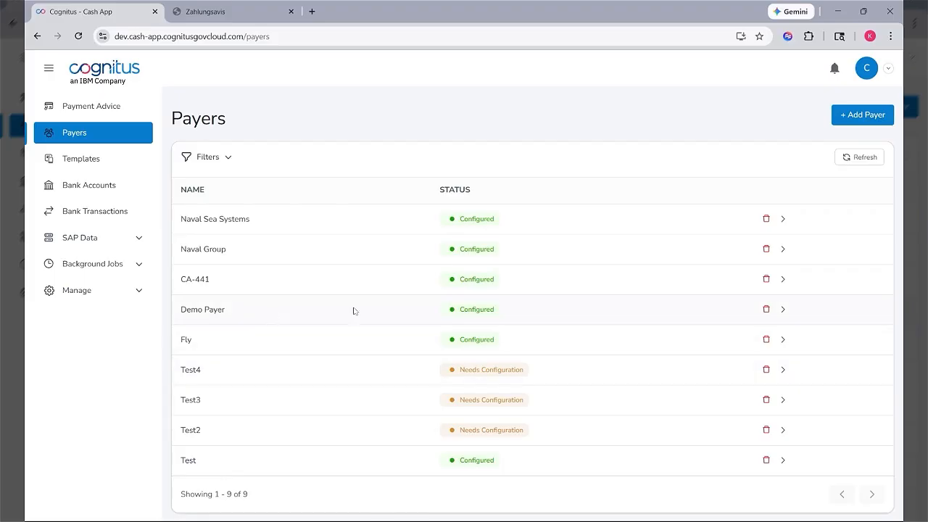
{"action": "left_click", "coordinate": [783, 310]}
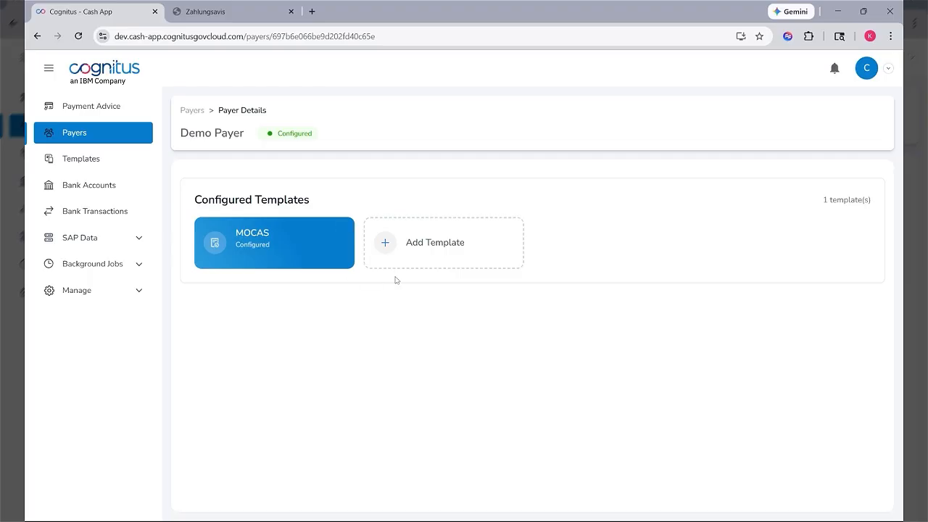
{"action": "mouse_move", "coordinate": [318, 270]}
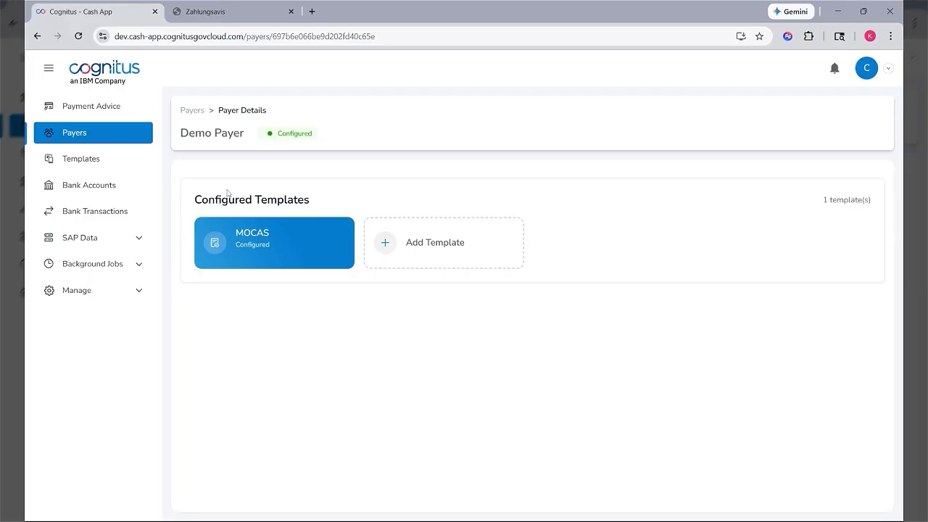
Review the statuses in the payment advice list and check the recent notifications
{"action": "left_click", "coordinate": [113, 109]}
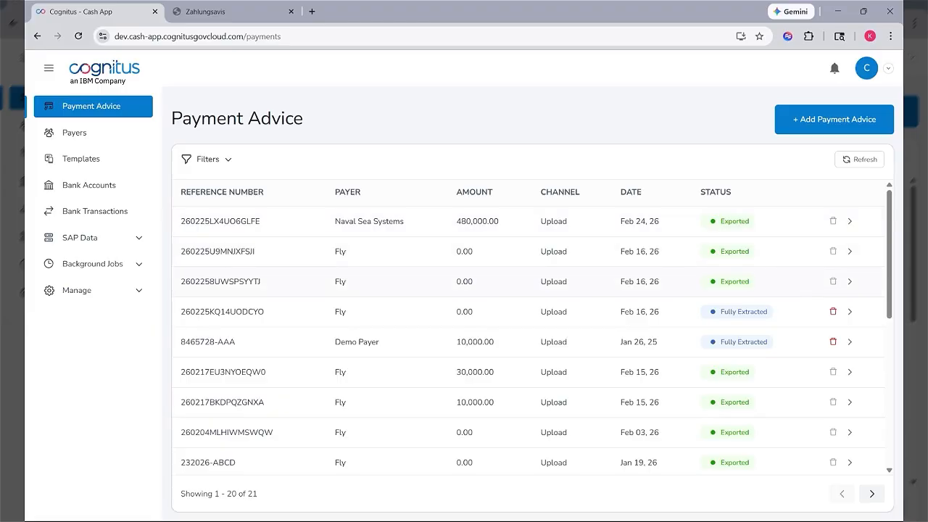
{"action": "scroll", "coordinate": [572, 335], "scroll_direction": "down", "scroll_amount": 4}
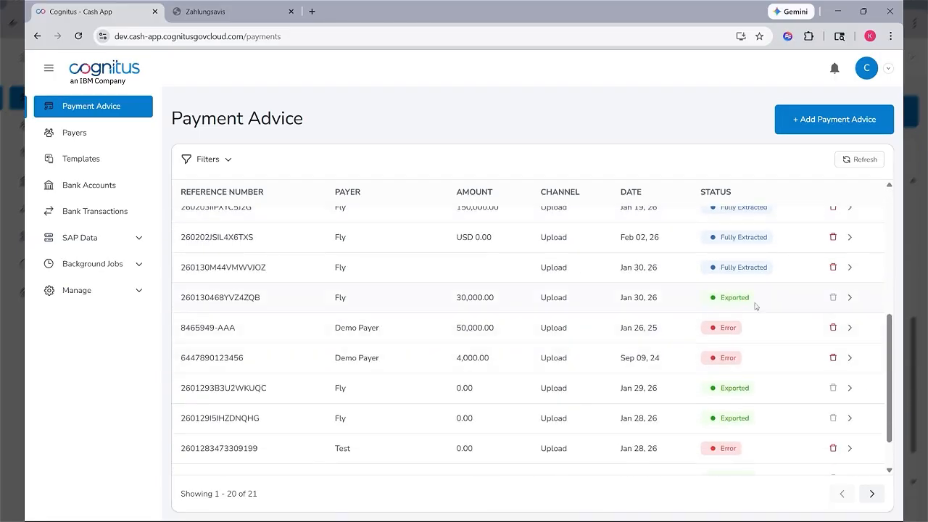
{"action": "left_click", "coordinate": [832, 71]}
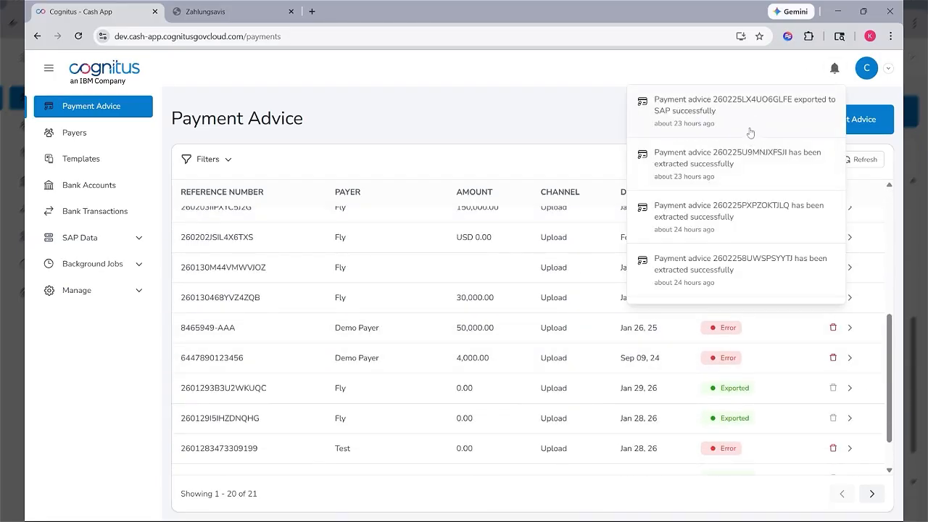
{"action": "left_click", "coordinate": [609, 111]}
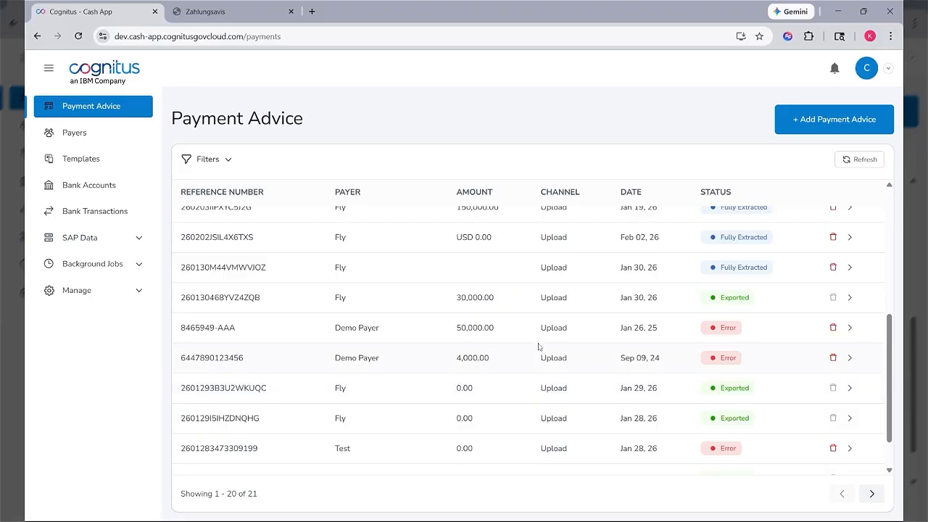
{"action": "scroll", "coordinate": [539, 347], "scroll_direction": "up", "scroll_amount": 5}
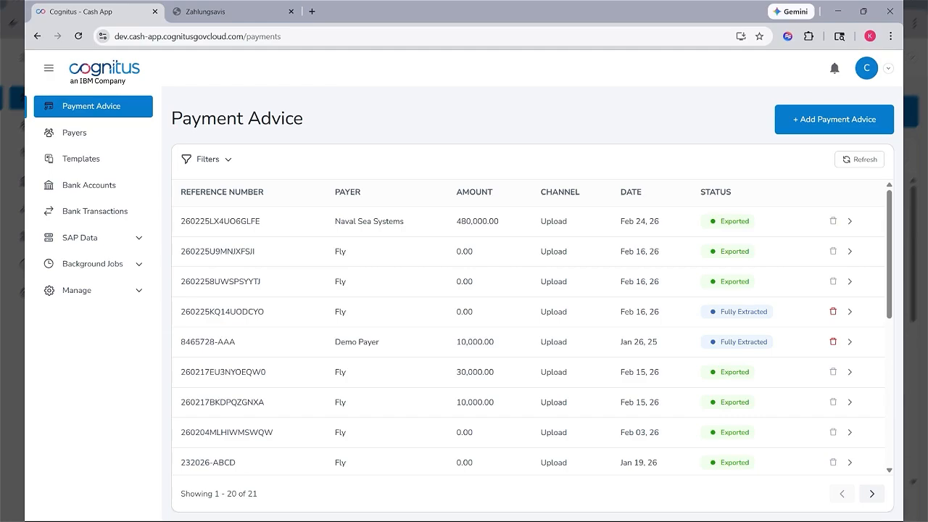
Start a payment advice for payer Fly, attach FLY PA - MultiInvoice.pdf, and view that remittance in the Zahlungsavis browser tab
{"action": "left_click", "coordinate": [812, 131]}
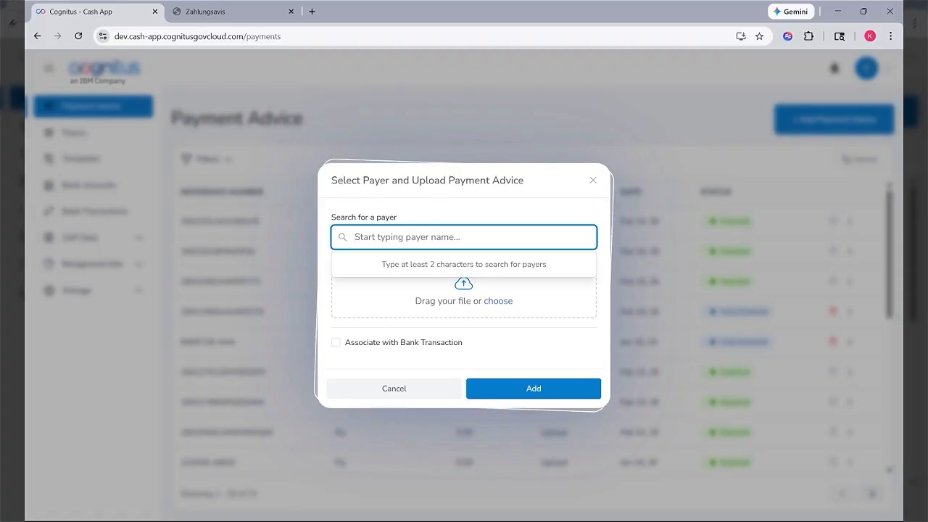
{"action": "type", "text": "fly"}
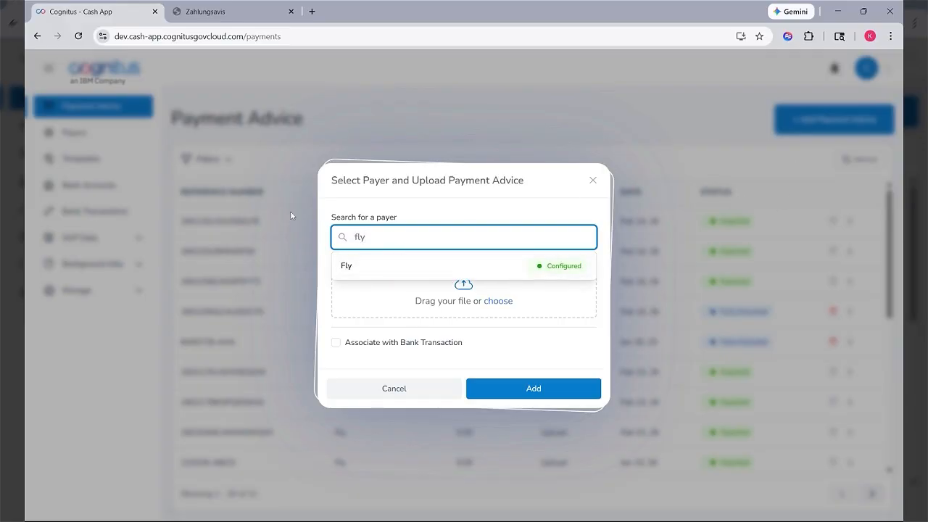
{"action": "left_click", "coordinate": [399, 268]}
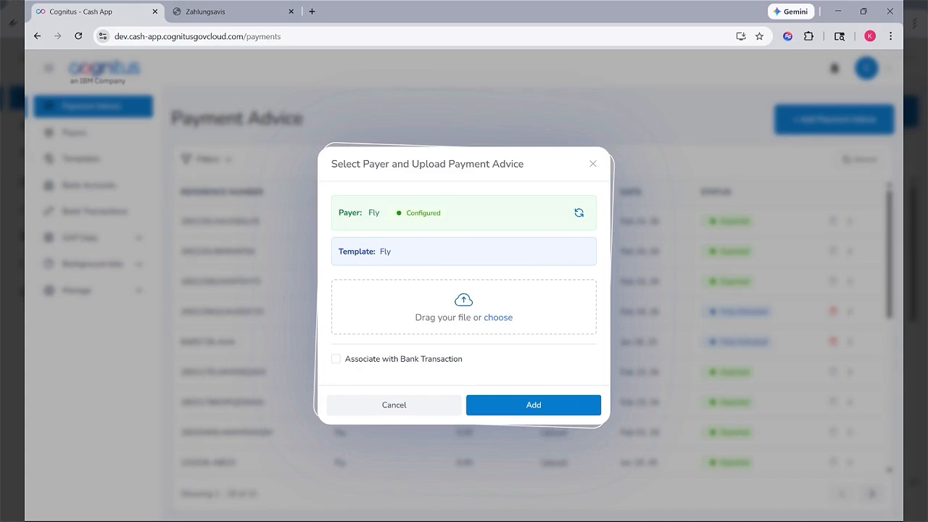
{"action": "left_click", "coordinate": [498, 323]}
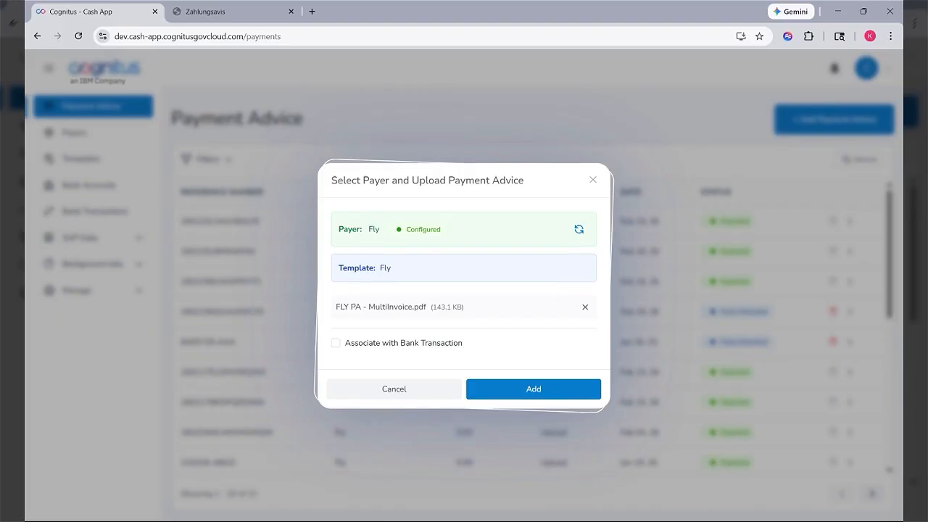
{"action": "left_click", "coordinate": [257, 14]}
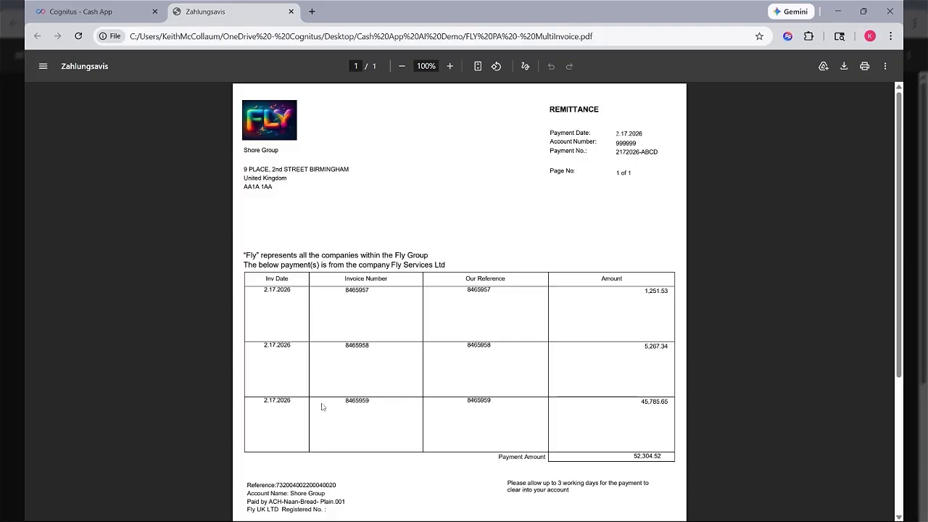
{"action": "left_click", "coordinate": [105, 15]}
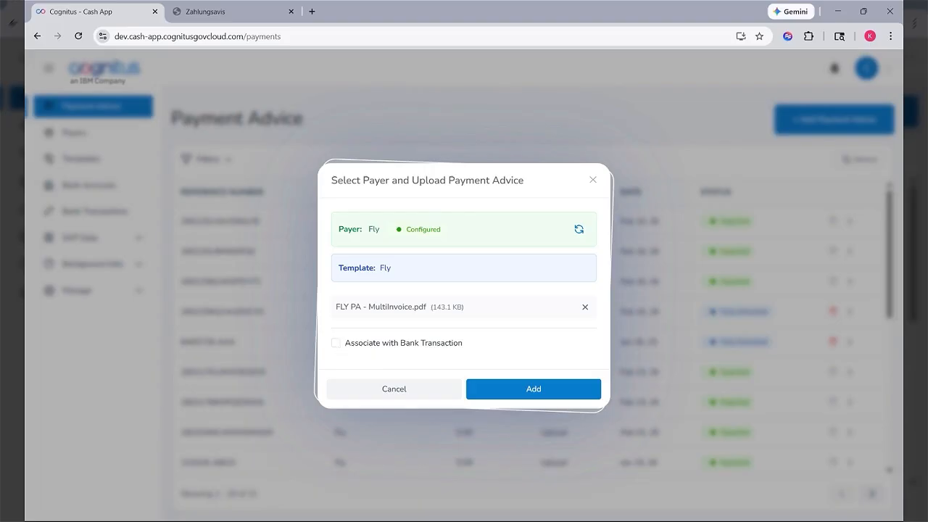
Associate the payment advice with the $52,304.52 bank transaction created Feb 18, 26, and add the advice
{"action": "left_click", "coordinate": [337, 344]}
{"action": "left_click", "coordinate": [404, 365]}
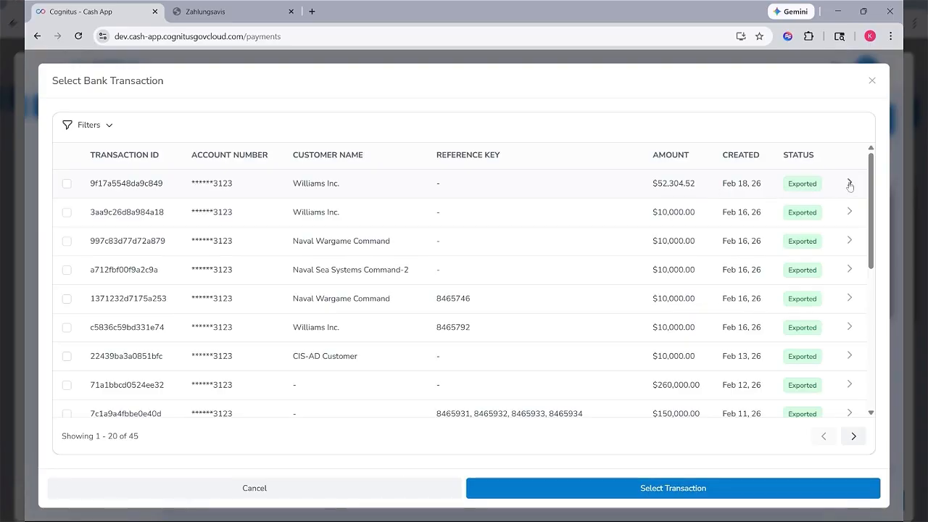
{"action": "left_click", "coordinate": [615, 498]}
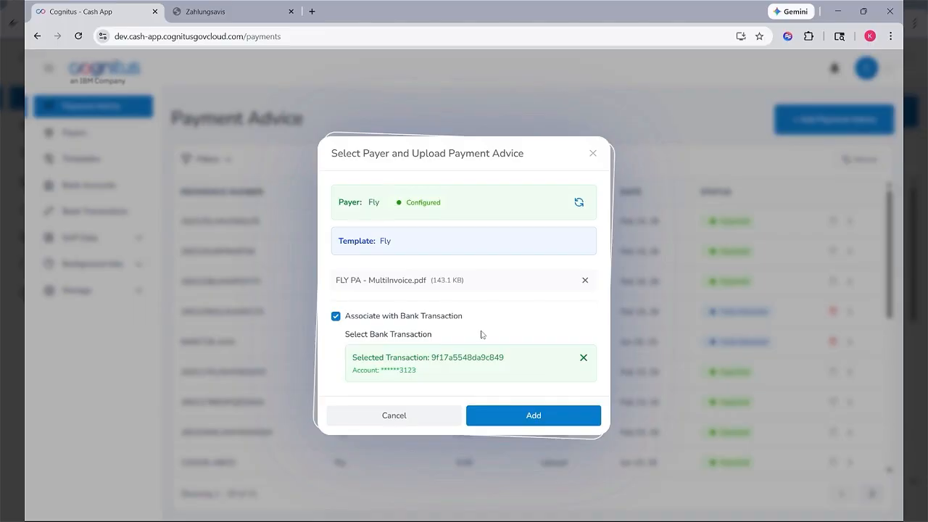
{"action": "left_click", "coordinate": [527, 417]}
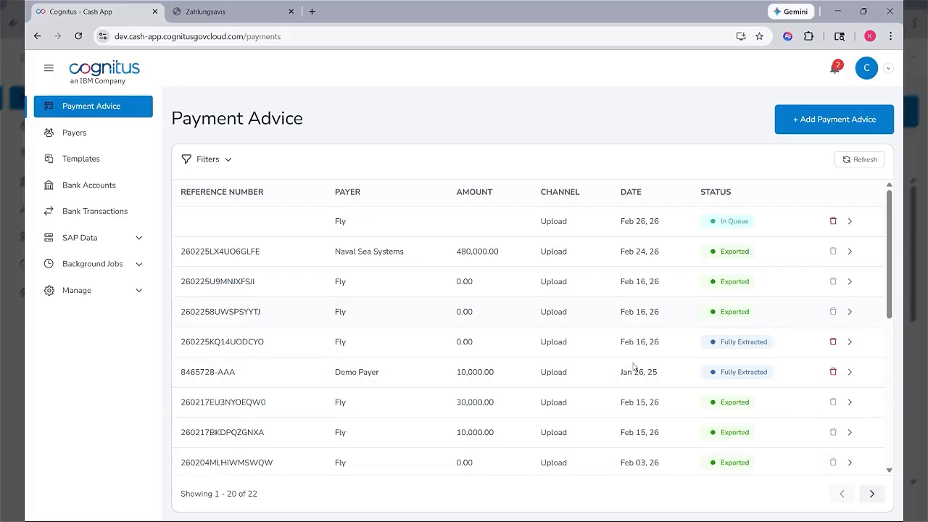
Reload the payment advice list, check the new Fly entry's processing details, and return to the list
{"action": "left_click", "coordinate": [78, 36]}
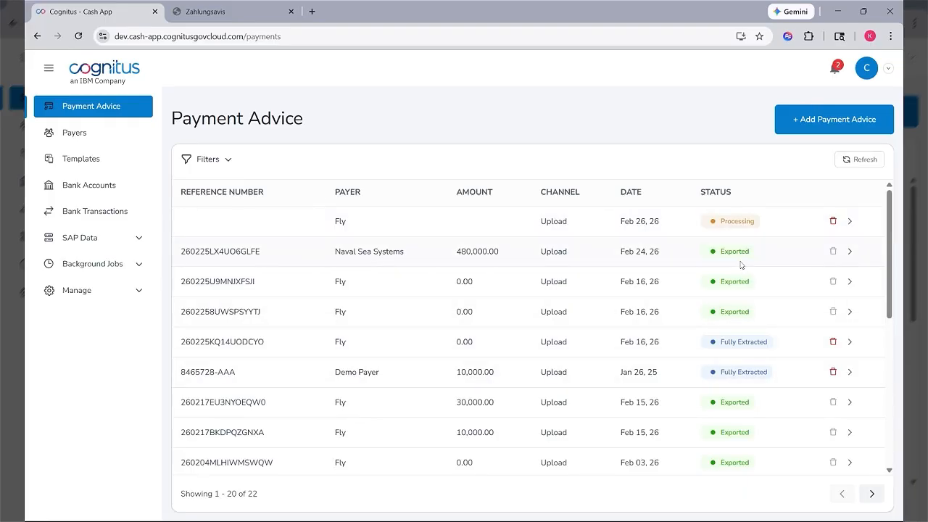
{"action": "left_click", "coordinate": [78, 35]}
{"action": "left_click", "coordinate": [852, 223]}
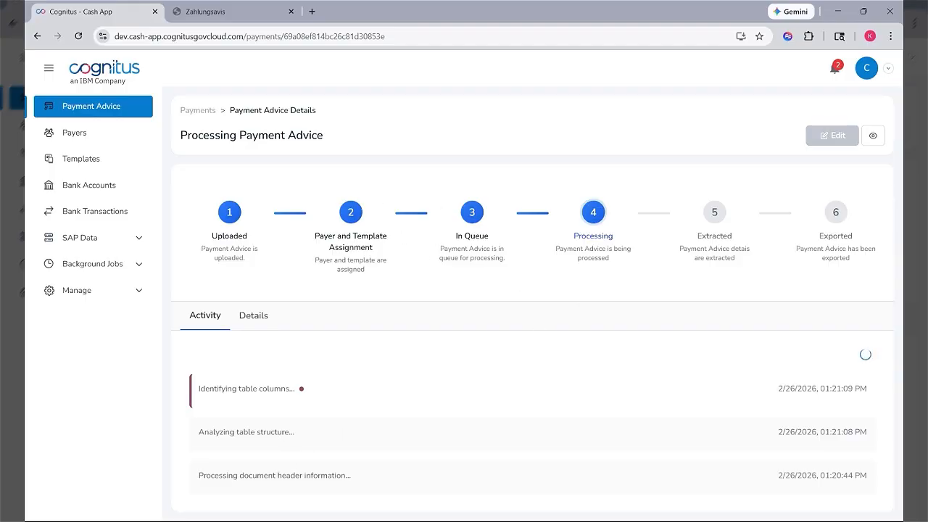
{"action": "left_click", "coordinate": [261, 320]}
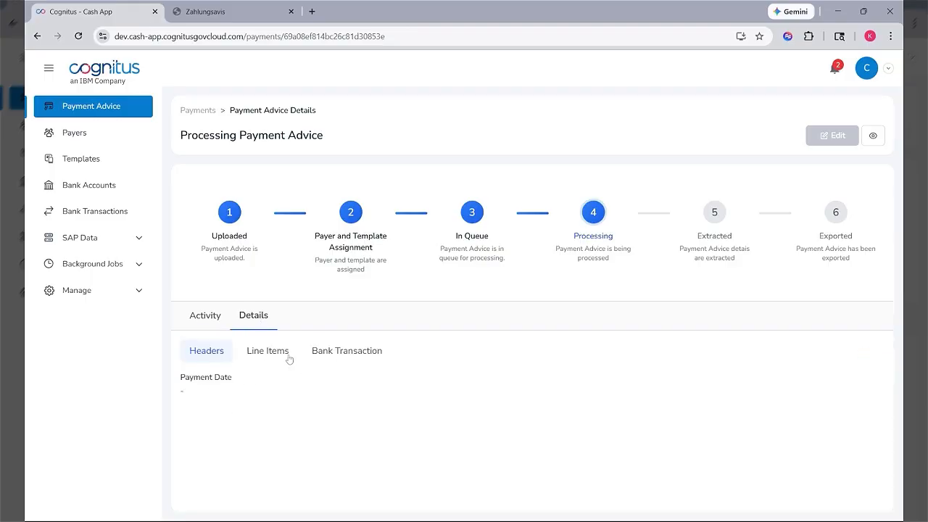
{"action": "left_click", "coordinate": [208, 111]}
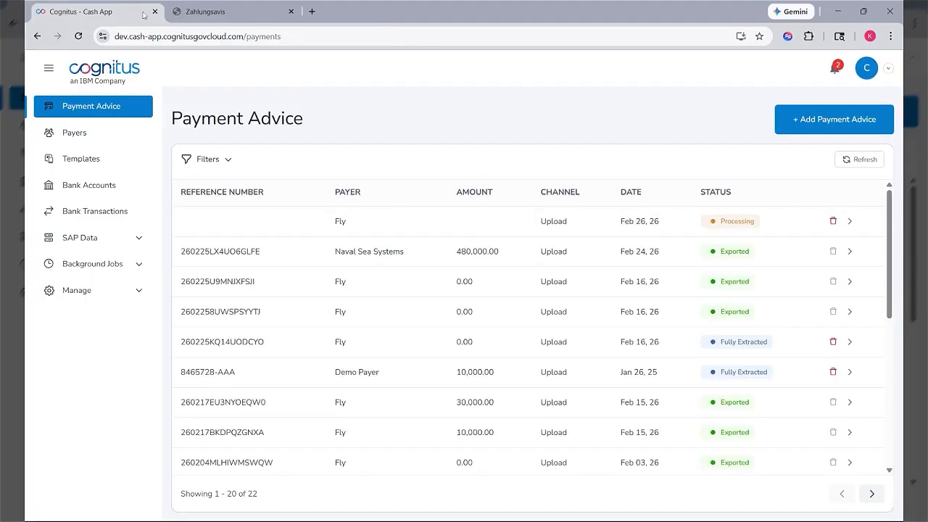
Reload the list and open the newest Fly payment advice, viewing its PDF preview before closing the preview
{"action": "left_click", "coordinate": [79, 35]}
{"action": "left_click", "coordinate": [79, 36]}
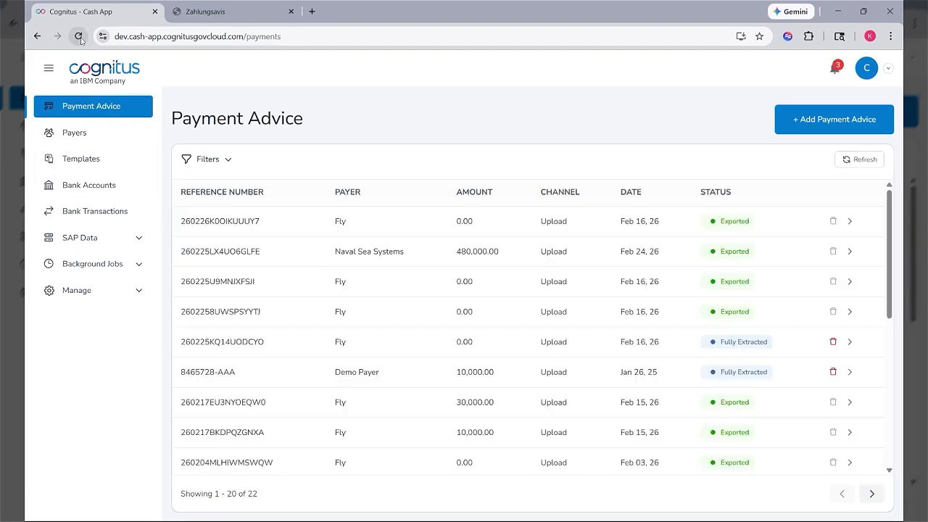
{"action": "left_click", "coordinate": [849, 221]}
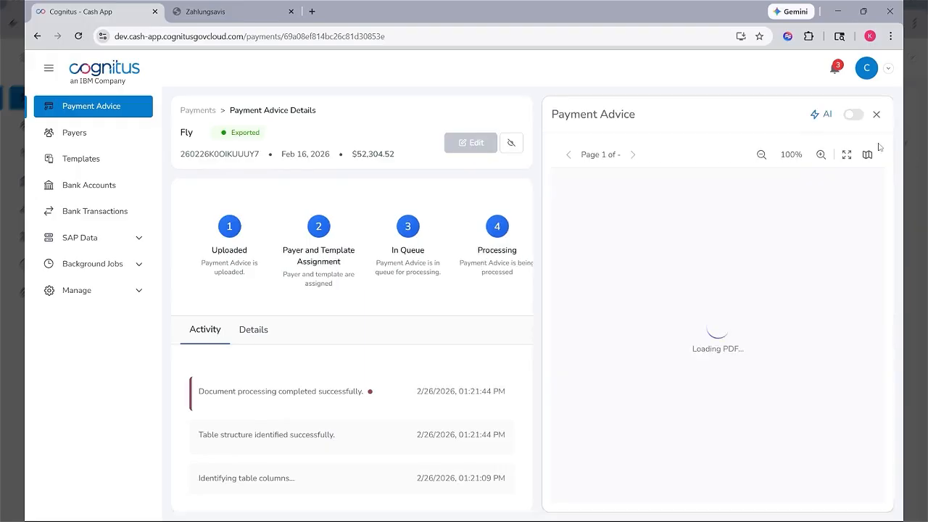
{"action": "left_click", "coordinate": [874, 144]}
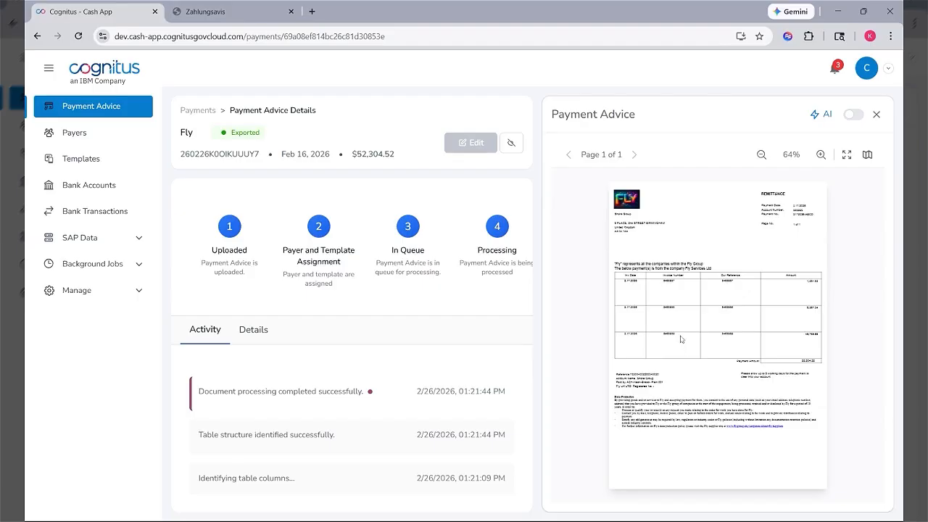
{"action": "left_click", "coordinate": [876, 116]}
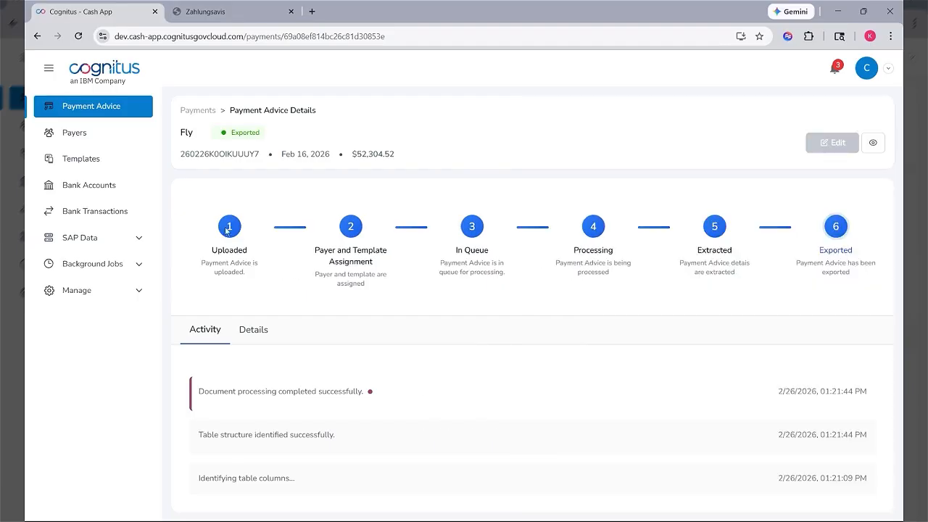
Examine the Fly payment advice's extracted headers, line items and bank transaction association
{"action": "left_click", "coordinate": [258, 330]}
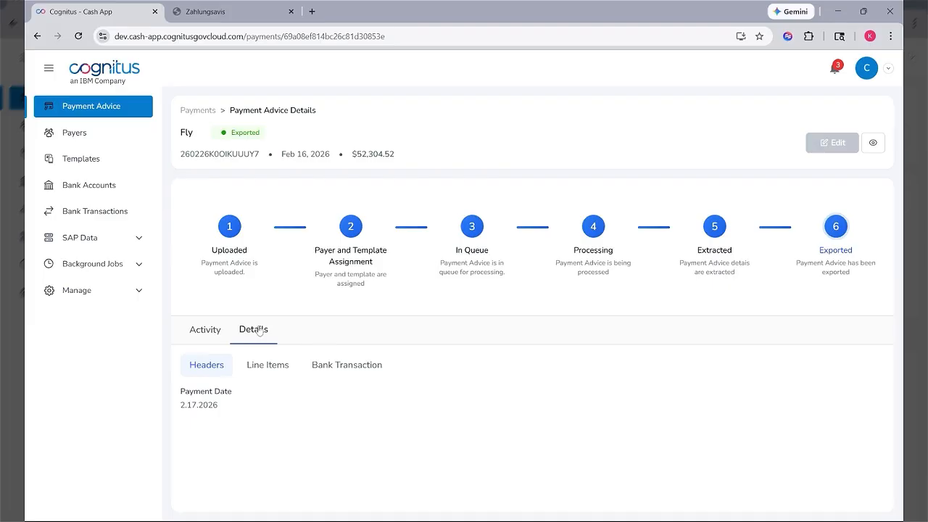
{"action": "left_click", "coordinate": [265, 369]}
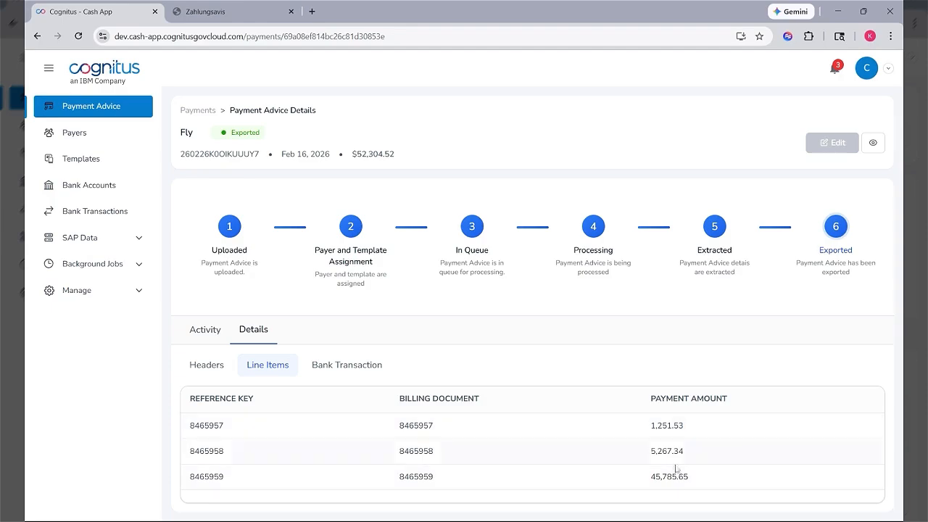
{"action": "left_click", "coordinate": [355, 373]}
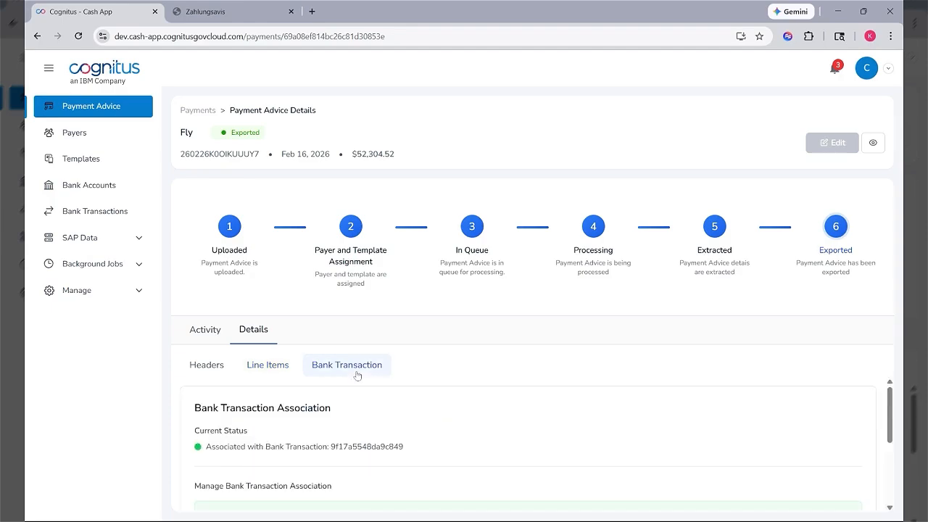
{"action": "scroll", "coordinate": [363, 419], "scroll_direction": "down", "scroll_amount": 3}
{"action": "scroll", "coordinate": [343, 416], "scroll_direction": "up", "scroll_amount": 5}
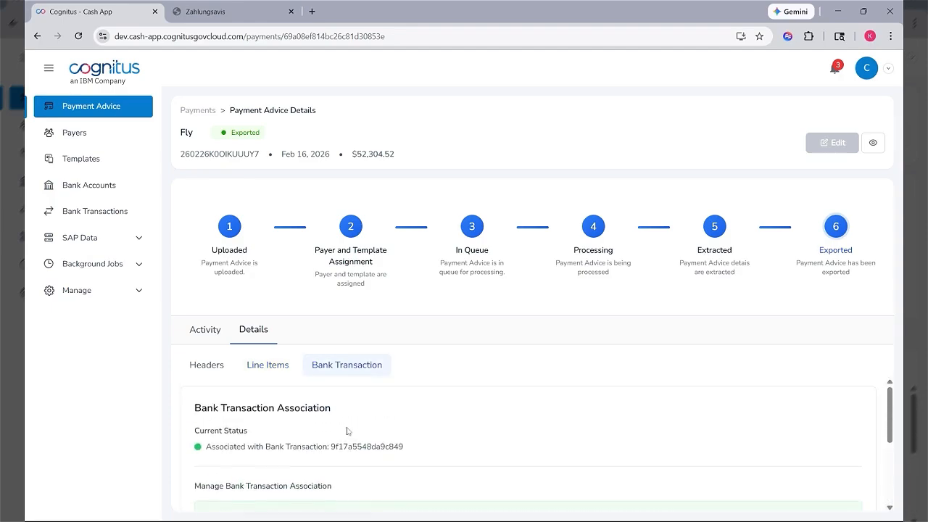